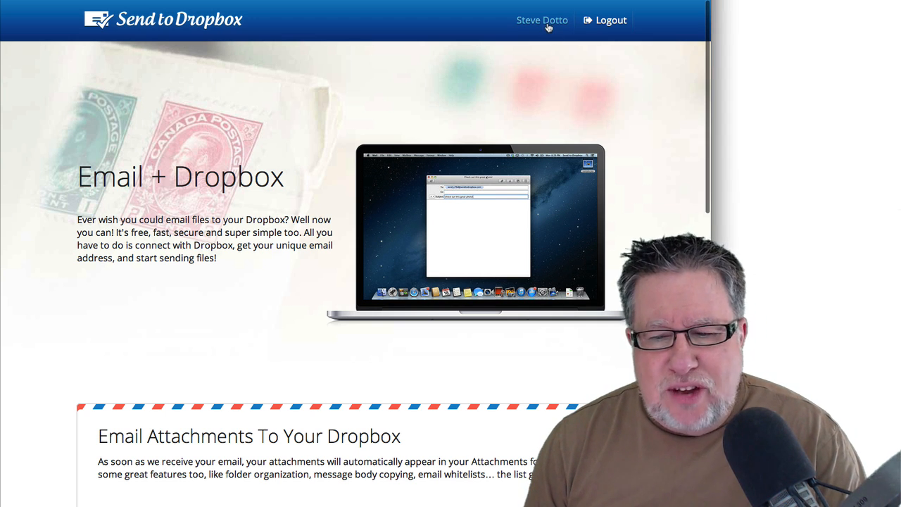
# Open the Send to Dropbox account settings and examine the organization attributes that determine where files are placed.
pyautogui.scroll(-1, 536, 58)
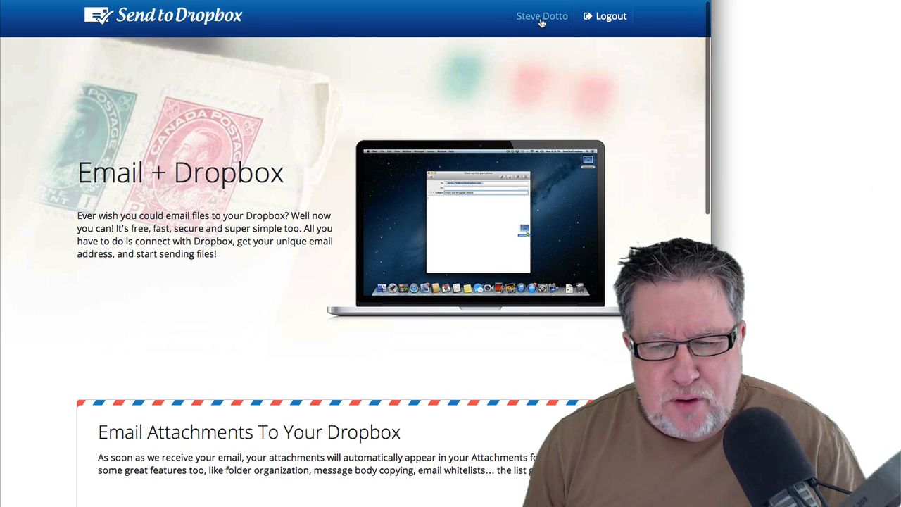
pyautogui.click(541, 22)
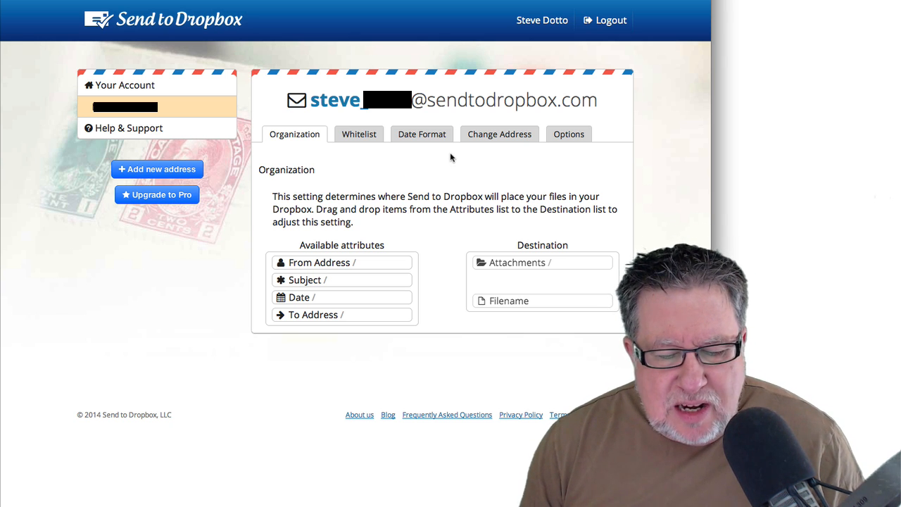
pyautogui.moveTo(386, 262); pyautogui.dragTo(331, 316)
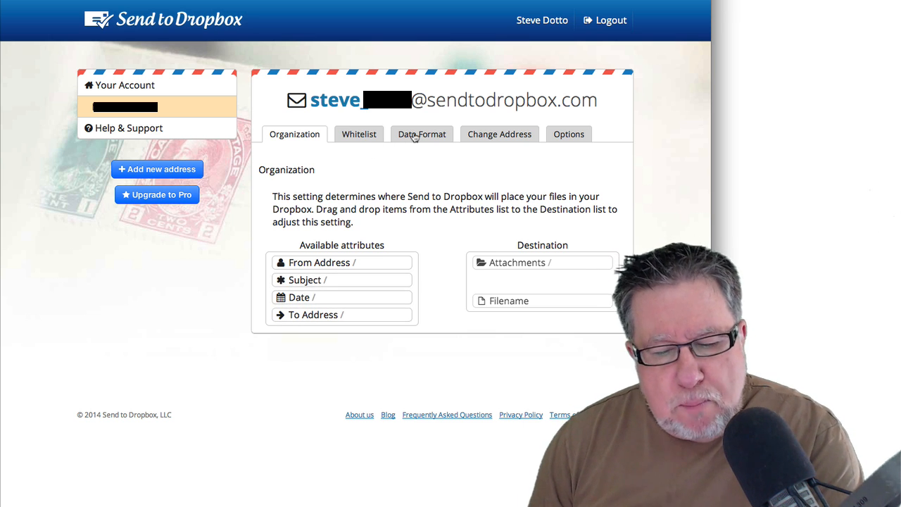
# Turn off including the HTML and plain text email bodies in the Send to Dropbox options.
pyautogui.click(561, 137)
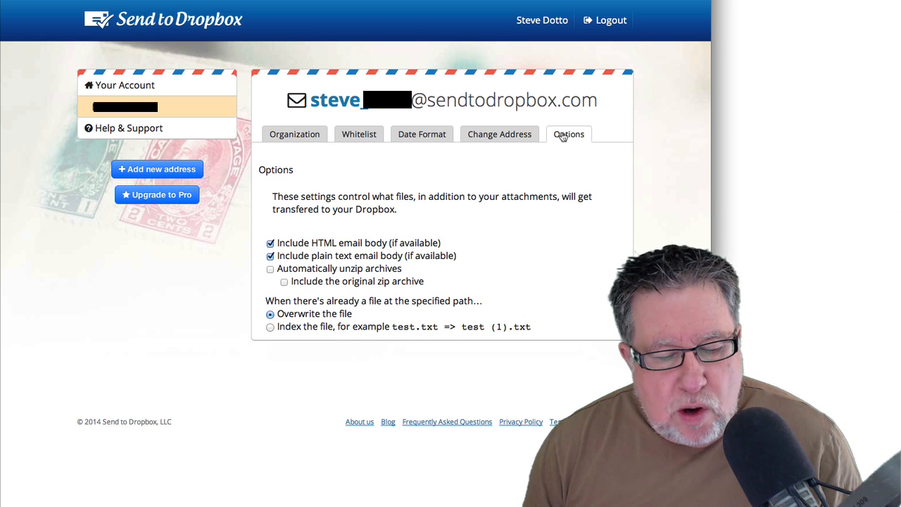
pyautogui.click(271, 244)
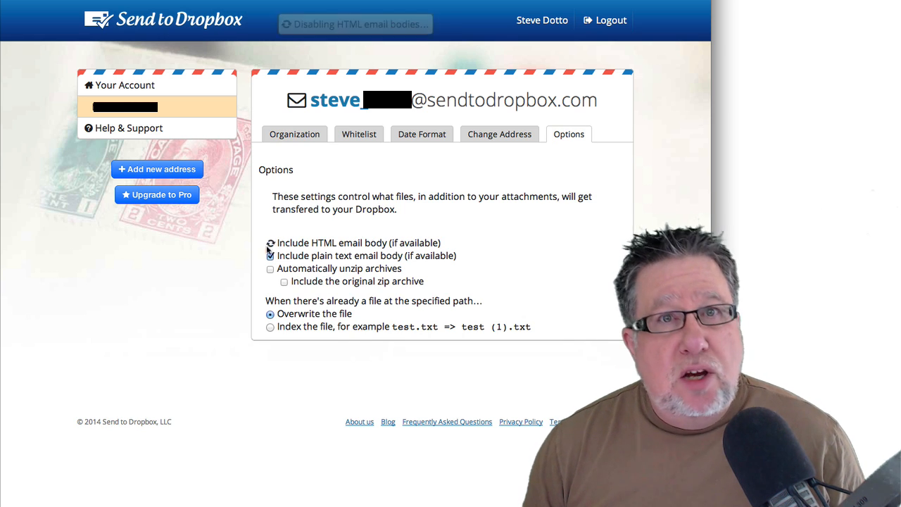
pyautogui.click(271, 256)
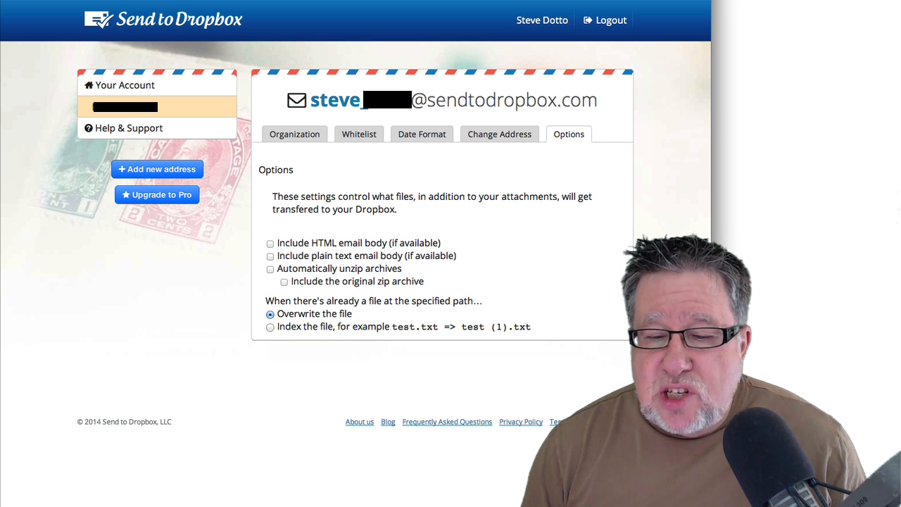
# Switch to Finder, expand Attachments within Dropbox's Apps folder, and select the webinarjamregistrantslist_ab6fdcc759.xls file.
pyautogui.click(633, 0)
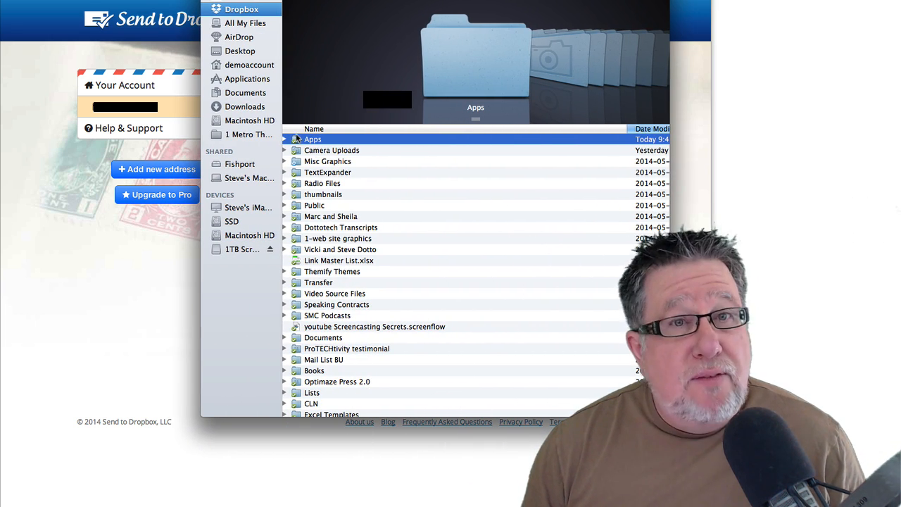
pyautogui.click(285, 140)
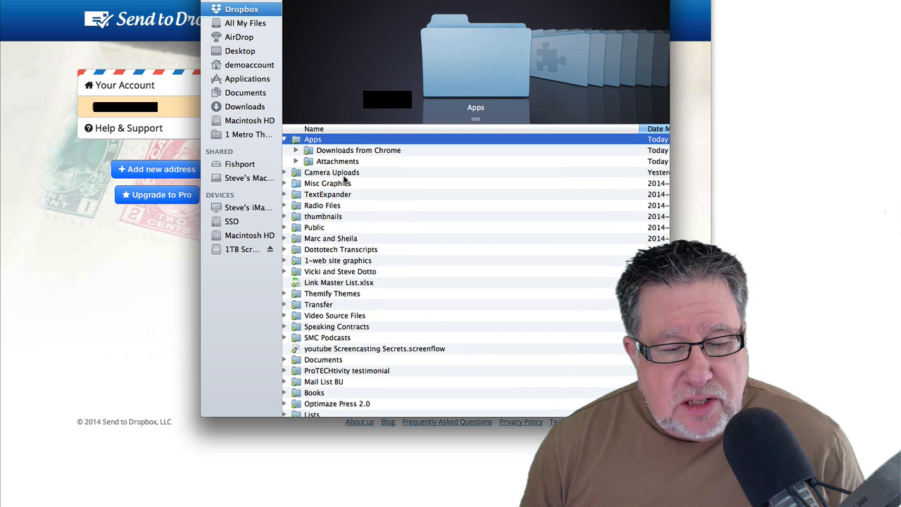
pyautogui.click(296, 161)
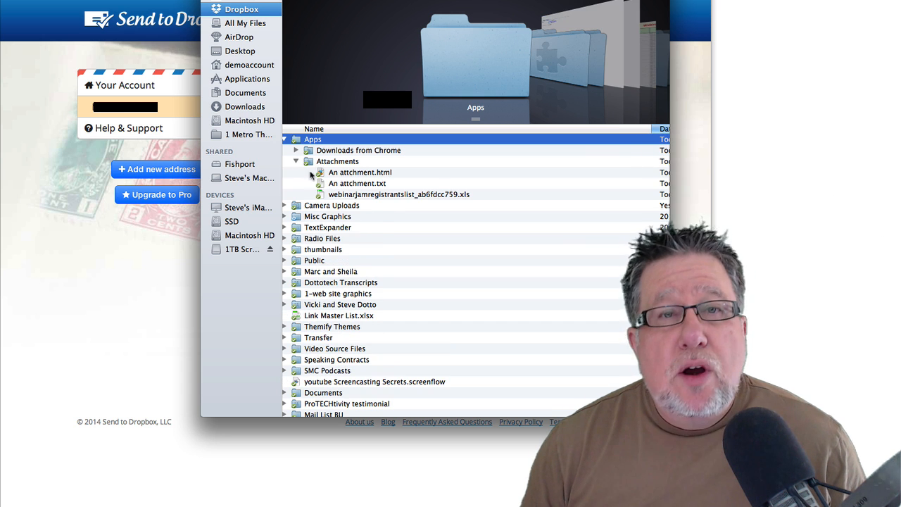
pyautogui.click(352, 195)
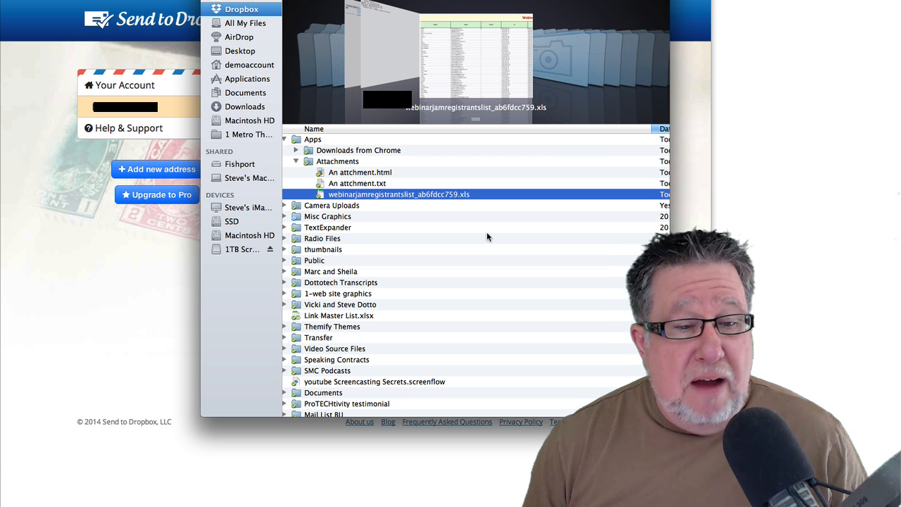
pyautogui.scroll(-1, 450, 234)
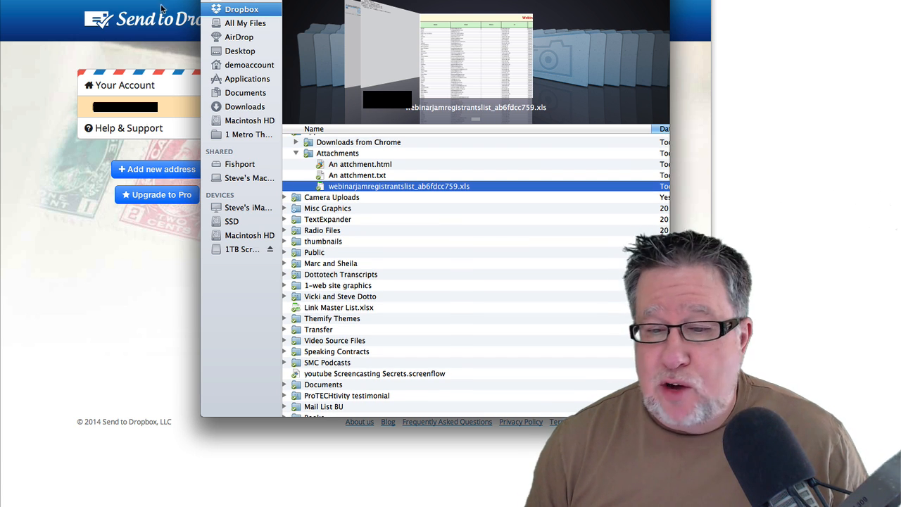
# Switch to Chrome and look through the Chrome Web Store's apps and extensions found for "dropbox".
pyautogui.click(182, 241)
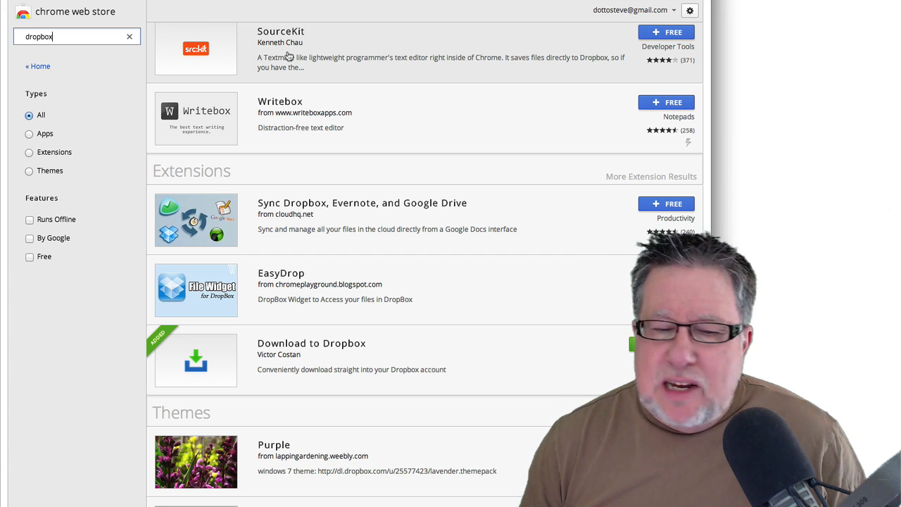
pyautogui.scroll(3, 257, 117)
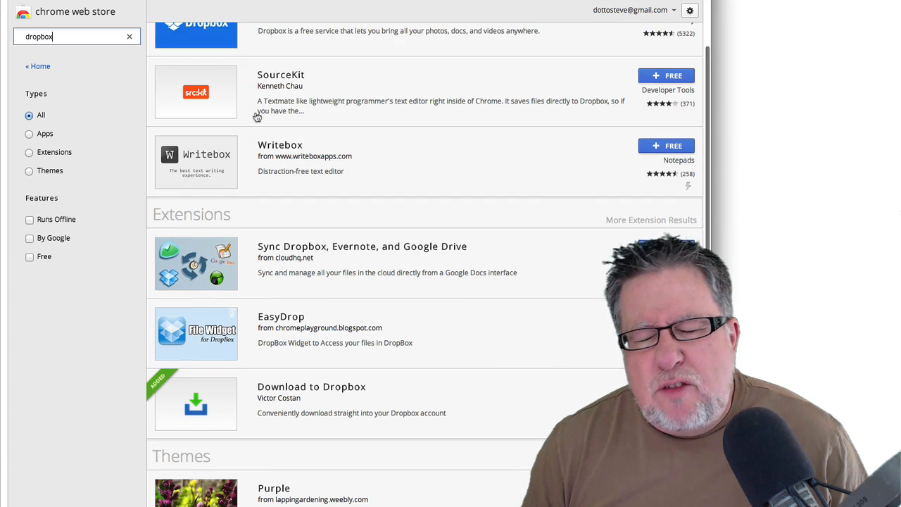
pyautogui.scroll(-1, 257, 116)
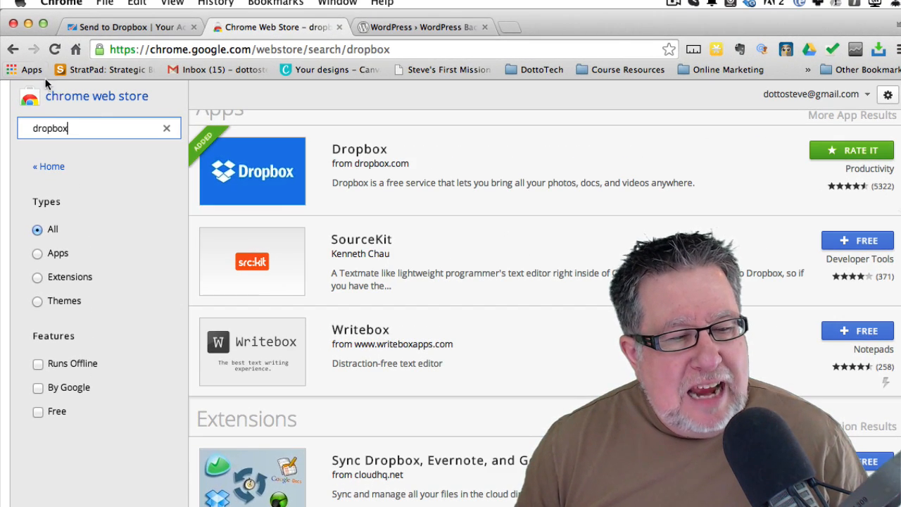
# Launch the Dropbox web app from Chrome's installed apps and view its folder list.
pyautogui.click(14, 70)
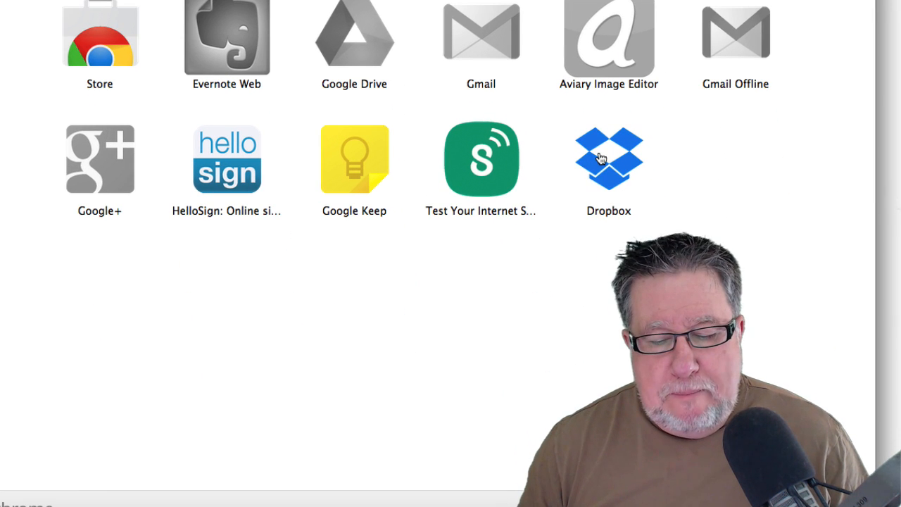
pyautogui.click(600, 157)
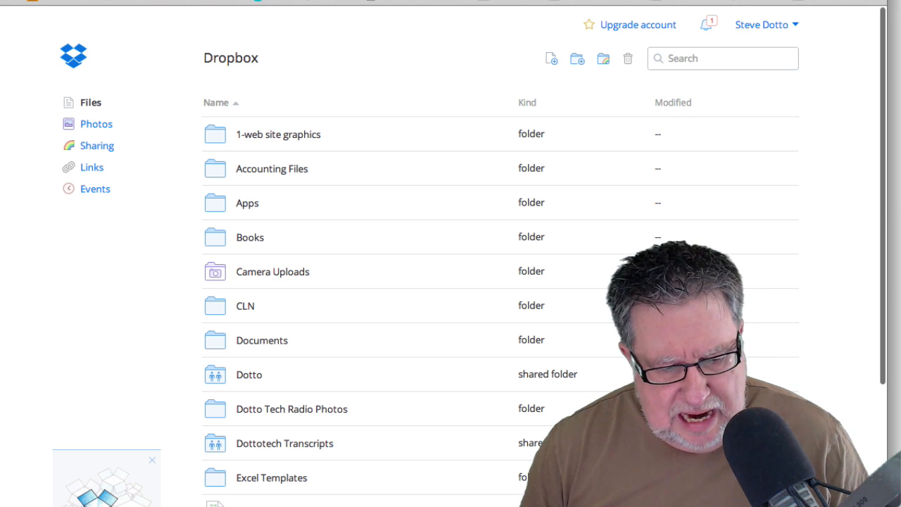
pyautogui.press('super+t')
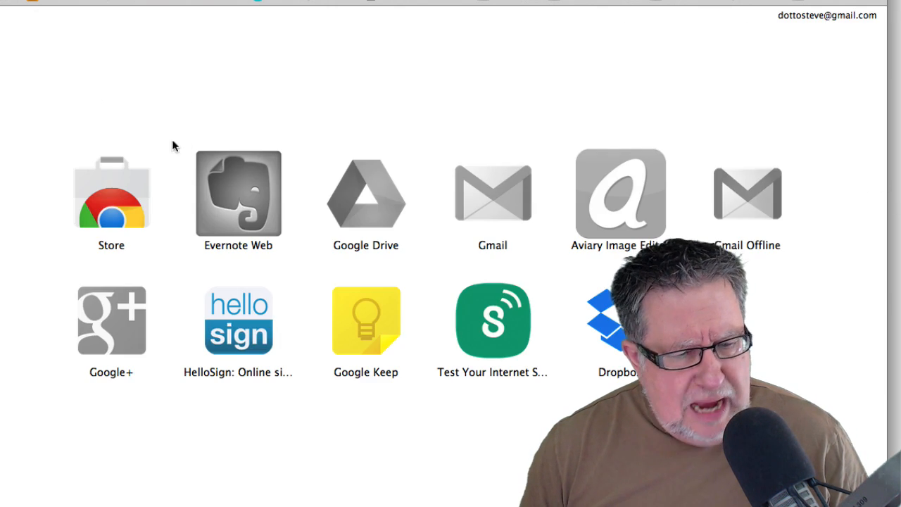
pyautogui.press('Return')
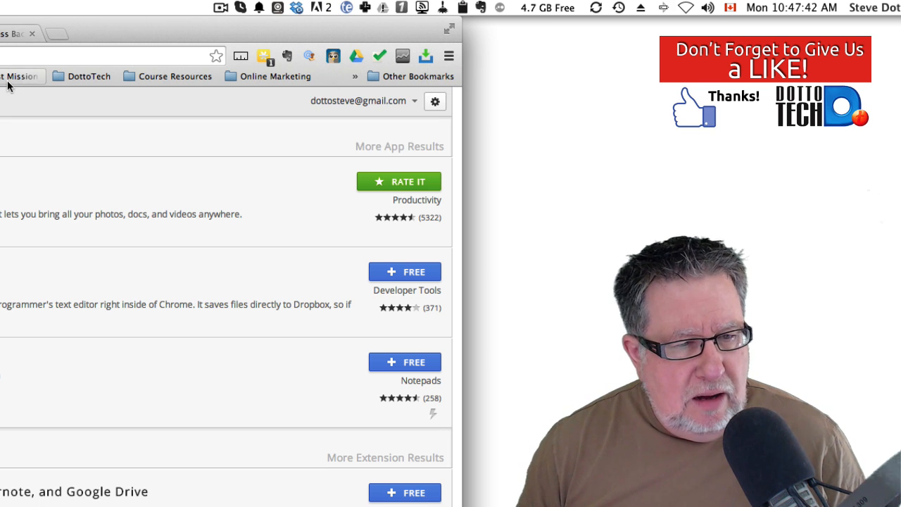
# Open dottotech.com in a new browser tab and upload the Screencasting Secrets webinar banner to Dropbox.
pyautogui.click(168, 14)
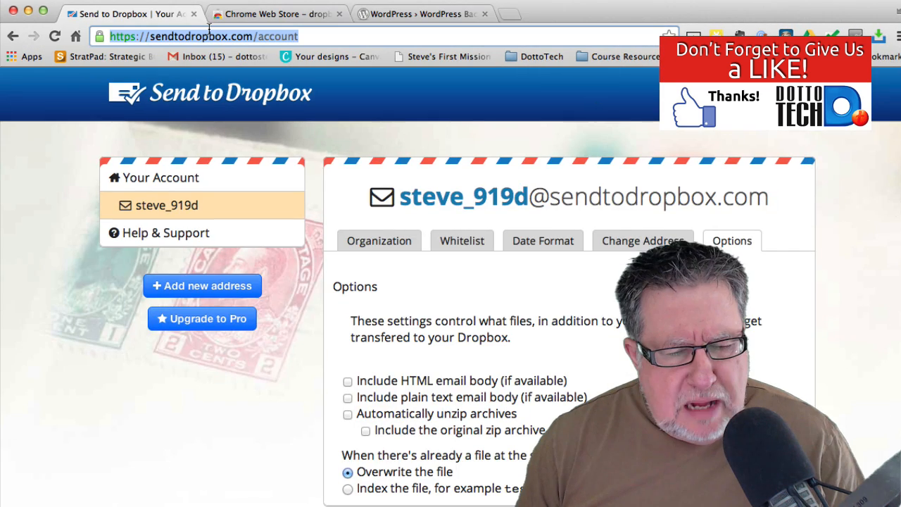
pyautogui.press('super+t')
pyautogui.write('dotto')
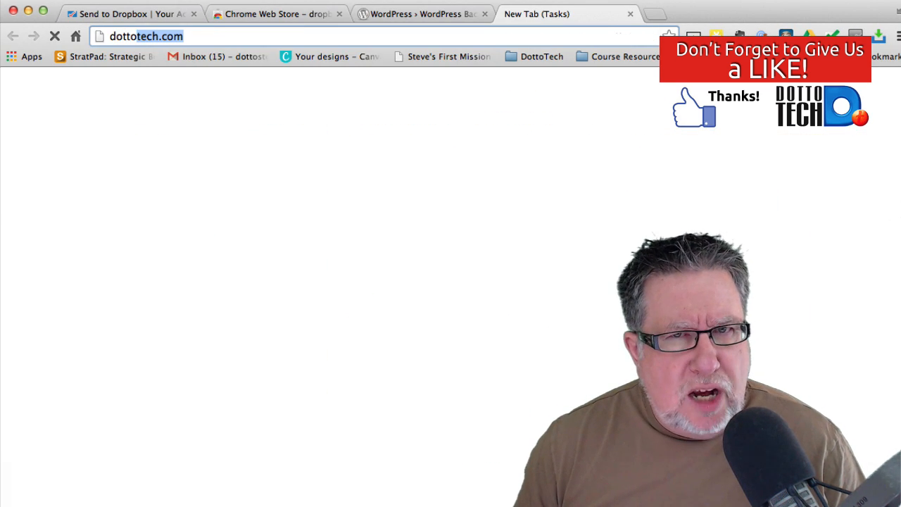
pyautogui.press('Return')
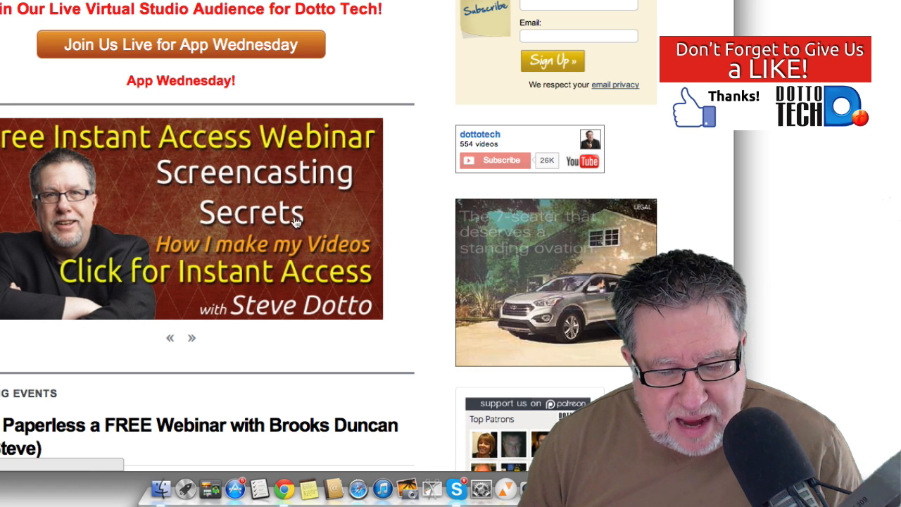
pyautogui.rightClick(238, 199)
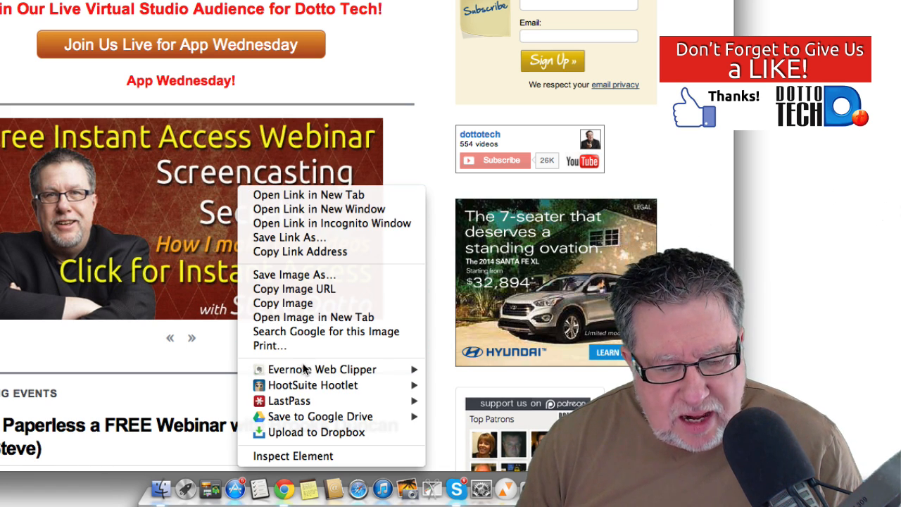
pyautogui.click(303, 431)
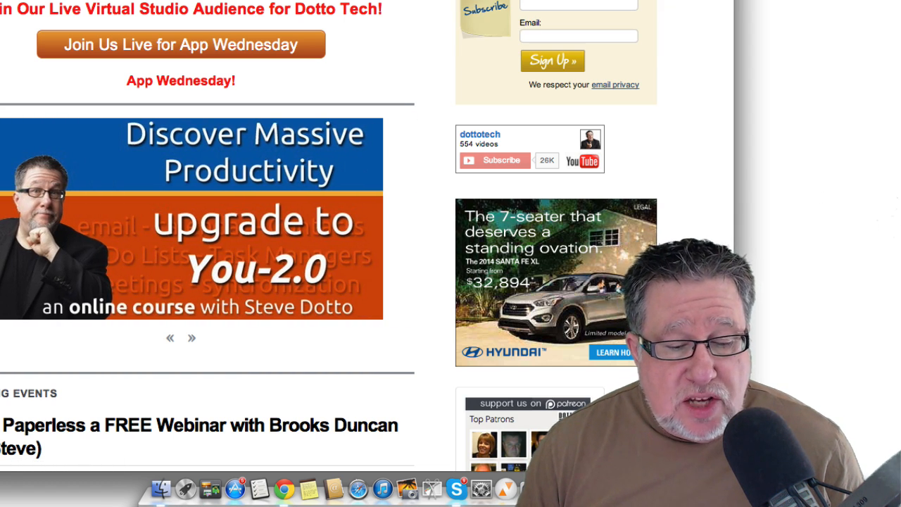
# Switch to Finder and expand the Downloads from Chrome folder inside Apps to check for the uploaded file.
pyautogui.press('super+Tab')
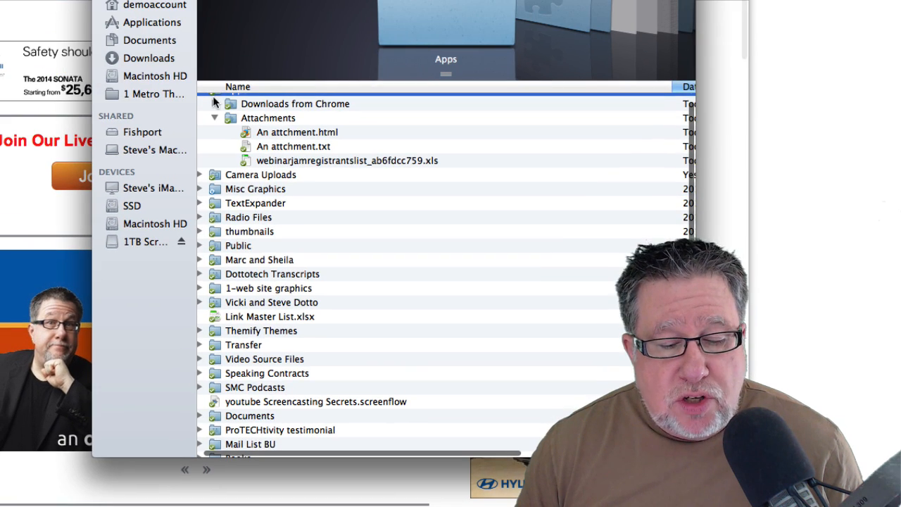
pyautogui.scroll(1, 211, 116)
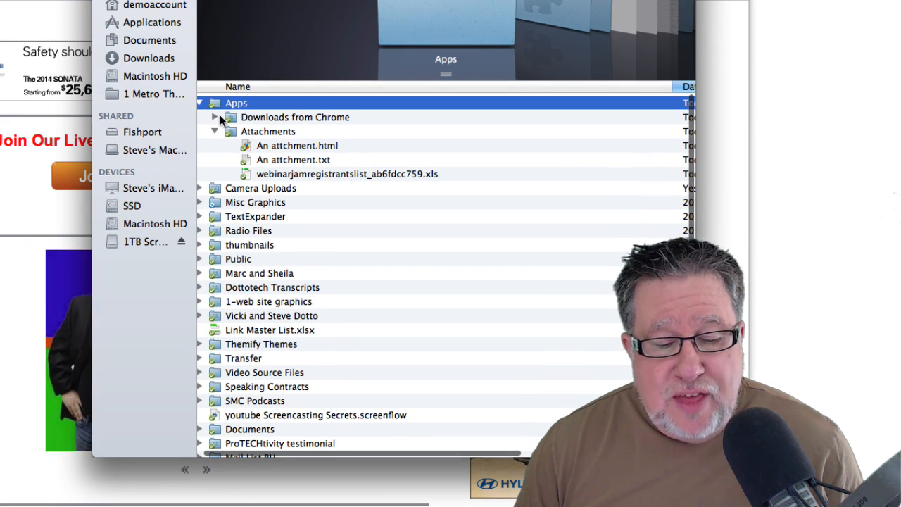
pyautogui.click(215, 118)
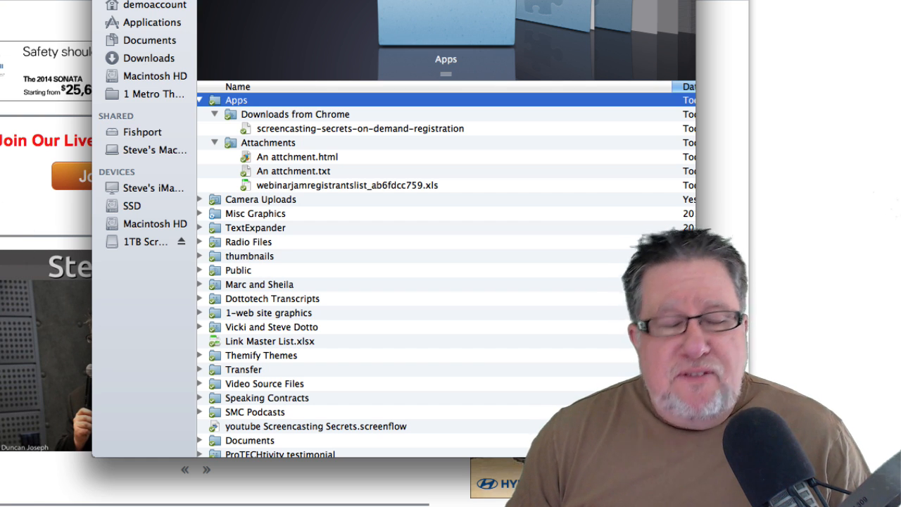
# Switch back to Chrome and examine the WordPress Backup to Dropbox page in the WordPress plugin directory.
pyautogui.press('super+Tab')
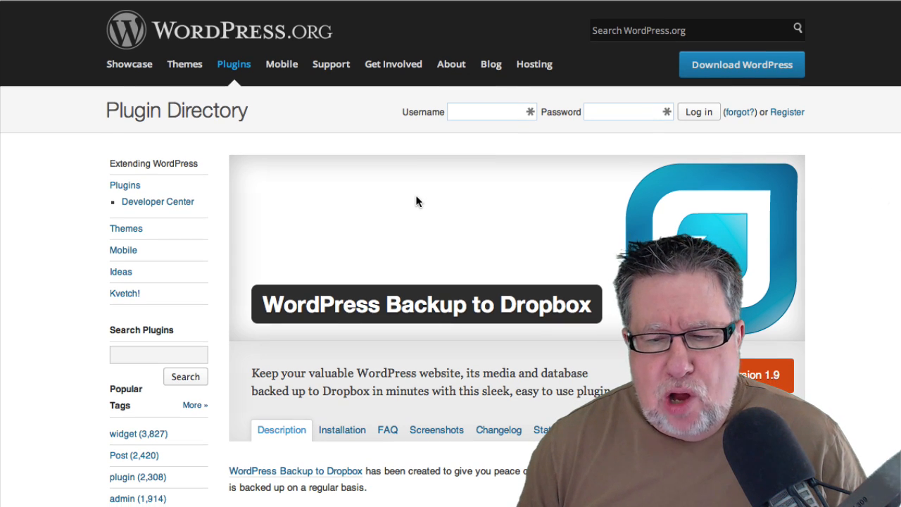
pyautogui.scroll(-1, 399, 206)
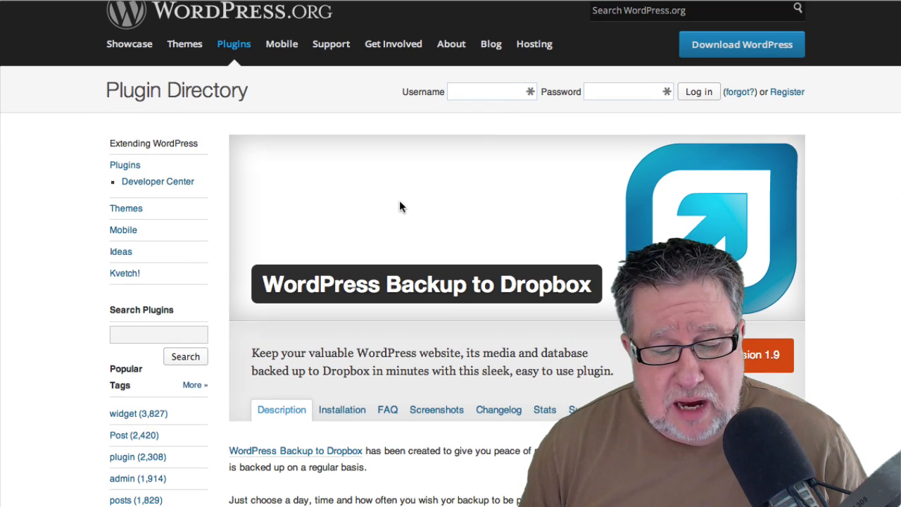
pyautogui.scroll(2, 399, 205)
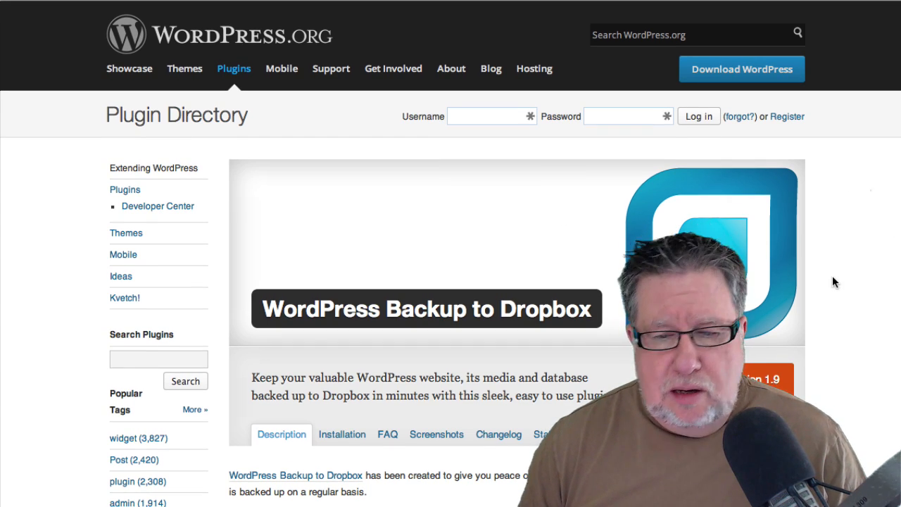
pyautogui.scroll(-5, 832, 282)
pyautogui.scroll(5, 832, 281)
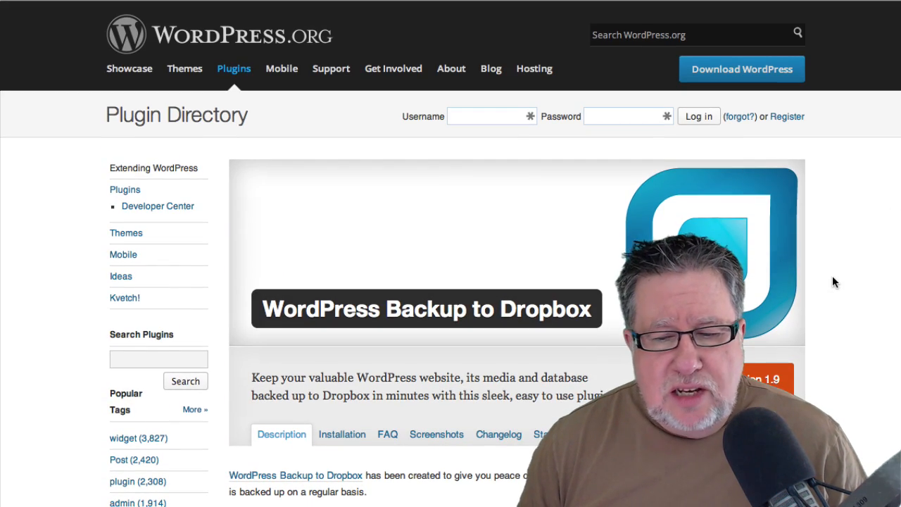